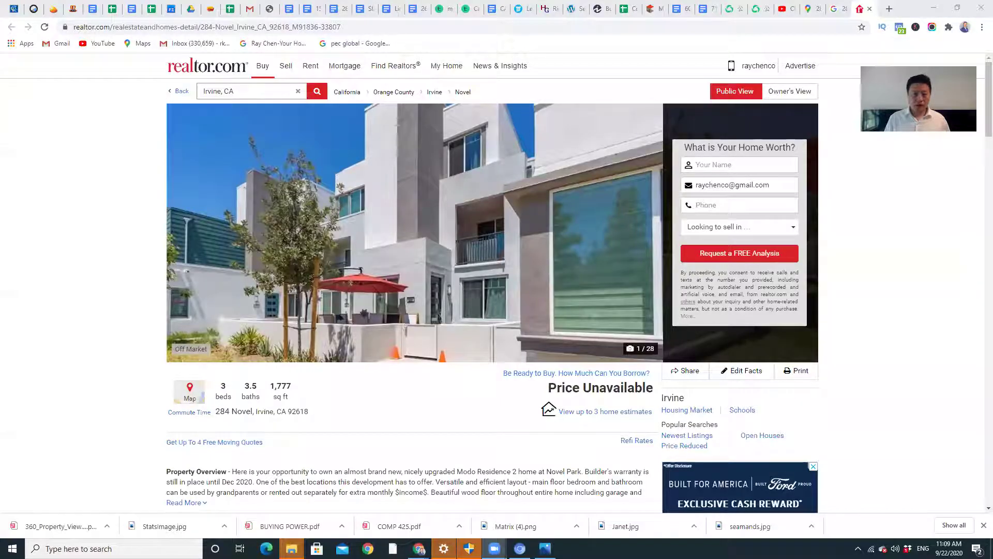
- Open the 284 Novel listing's main photo to show the townhome exterior in the gallery
left_click(568, 251)
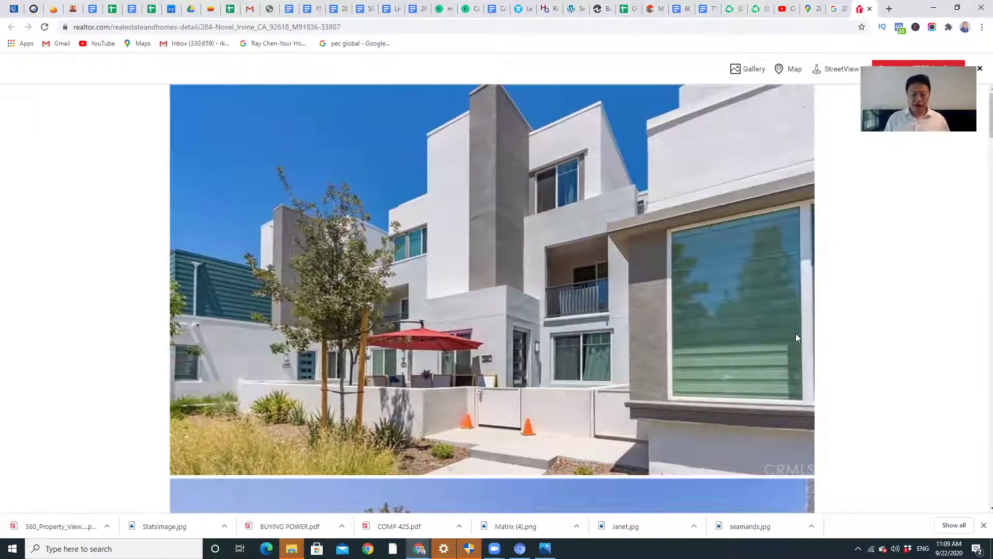
scroll(795, 333, "down", 6)
scroll(795, 333, "down", 6)
scroll(794, 333, "down", 4)
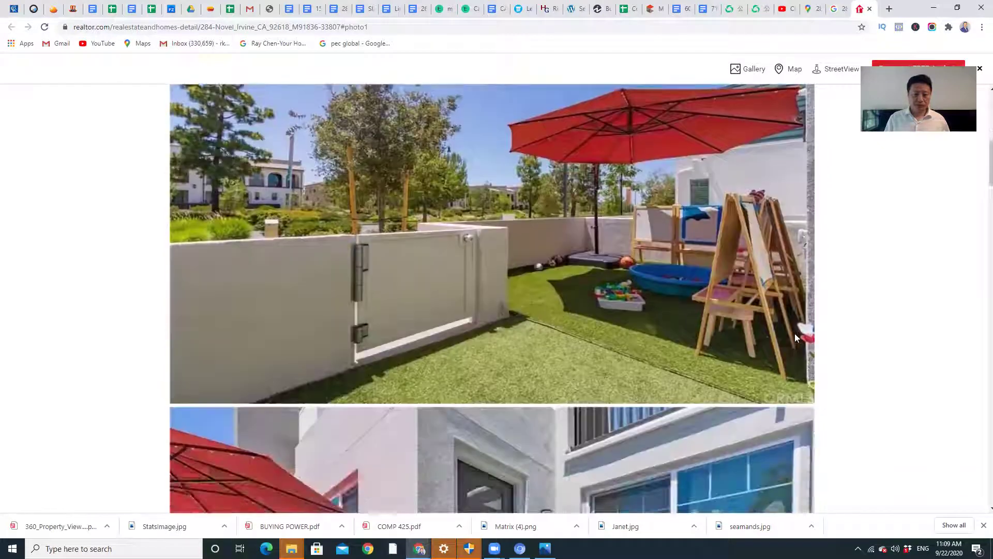
scroll(795, 333, "up", 6)
scroll(617, 289, "up", 2)
scroll(662, 342, "down", 2)
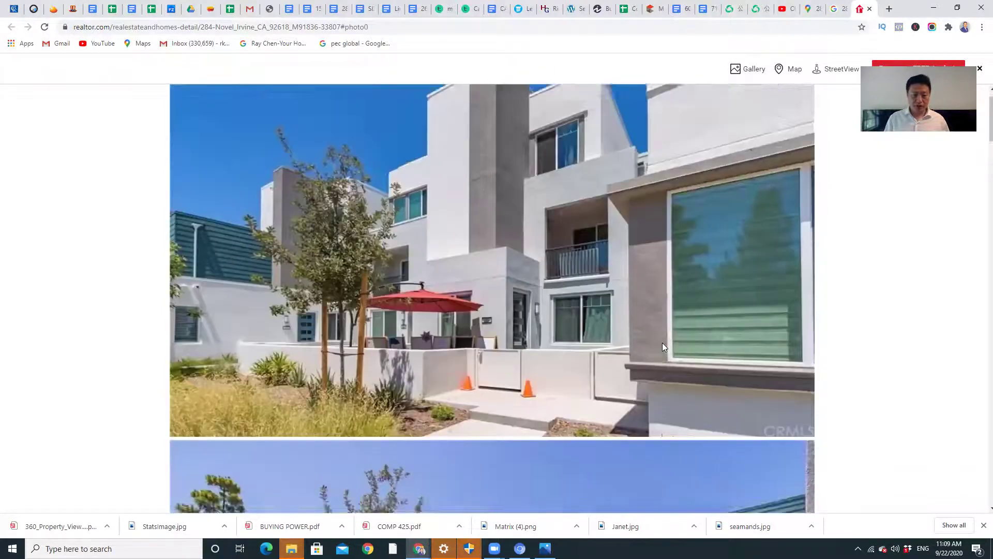
scroll(662, 343, "down", 5)
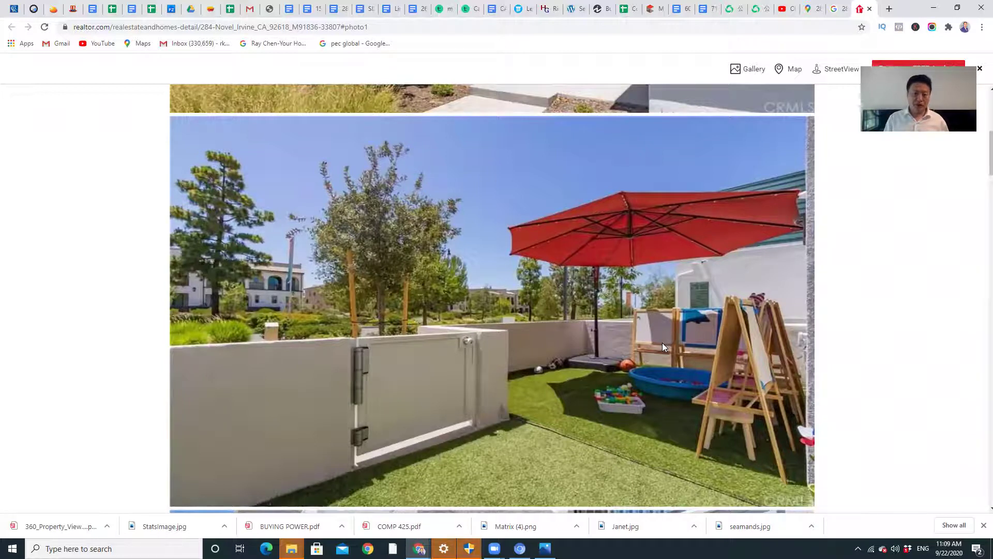
scroll(662, 343, "down", 2)
scroll(661, 343, "down", 4)
scroll(662, 342, "down", 4)
scroll(662, 343, "down", 2)
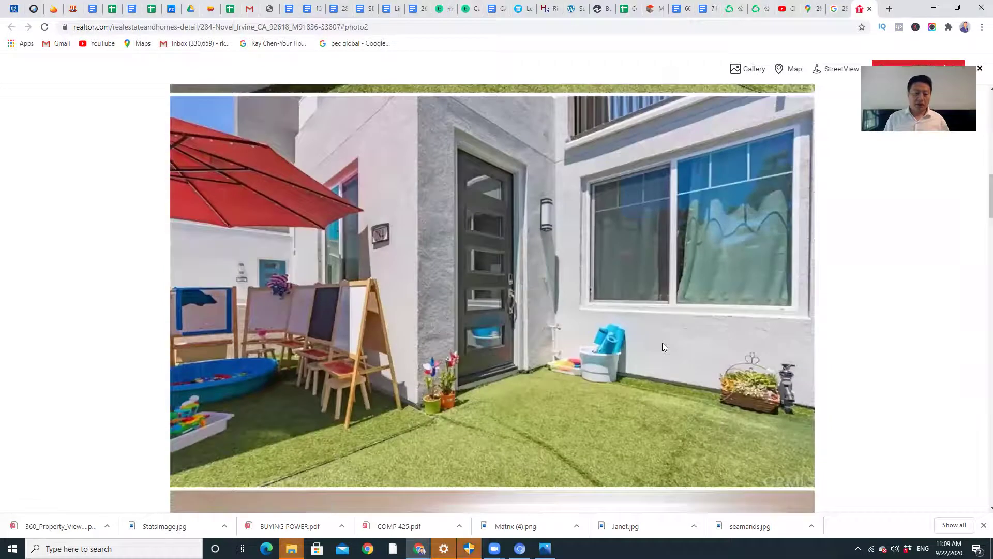
scroll(662, 341, "up", 2)
scroll(662, 342, "up", 4)
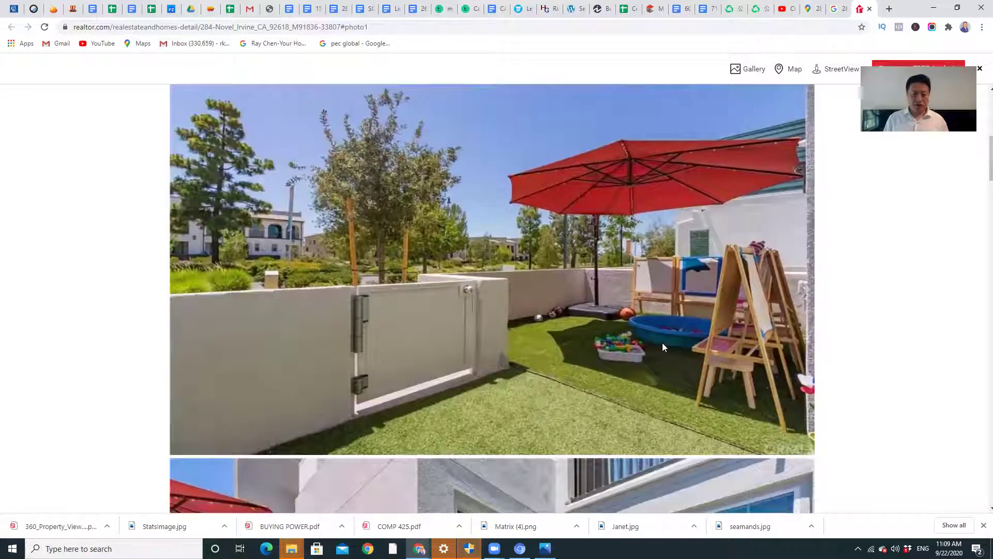
scroll(662, 343, "down", 4)
scroll(662, 343, "down", 4)
scroll(662, 342, "down", 4)
scroll(662, 342, "down", 2)
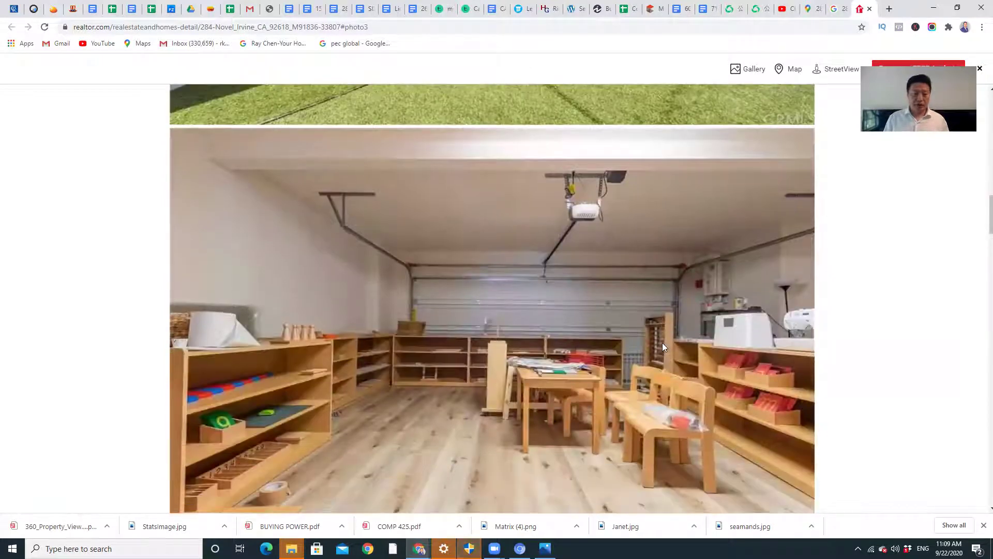
scroll(662, 343, "down", 4)
scroll(662, 343, "down", 4)
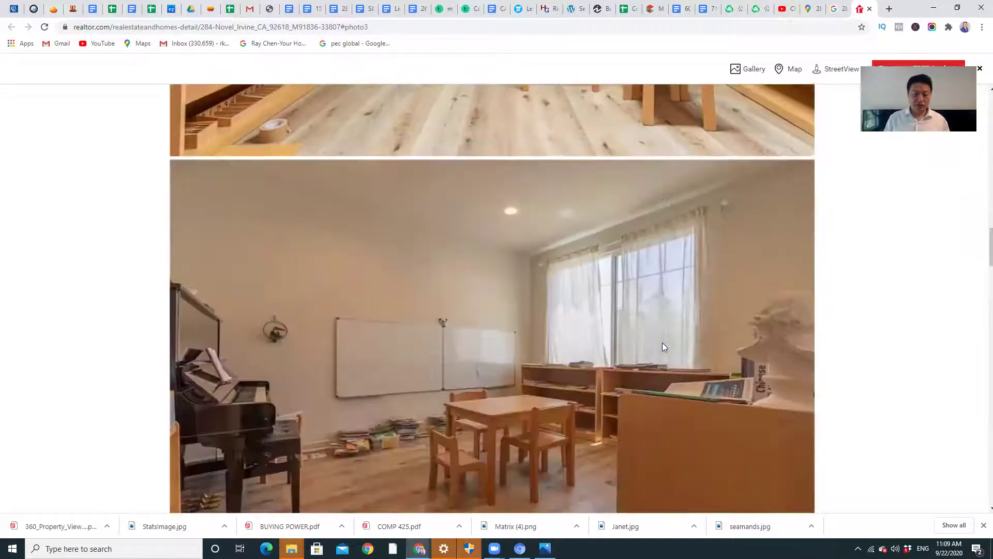
scroll(662, 341, "down", 3)
scroll(662, 342, "down", 4)
scroll(662, 343, "down", 3)
scroll(662, 343, "down", 3)
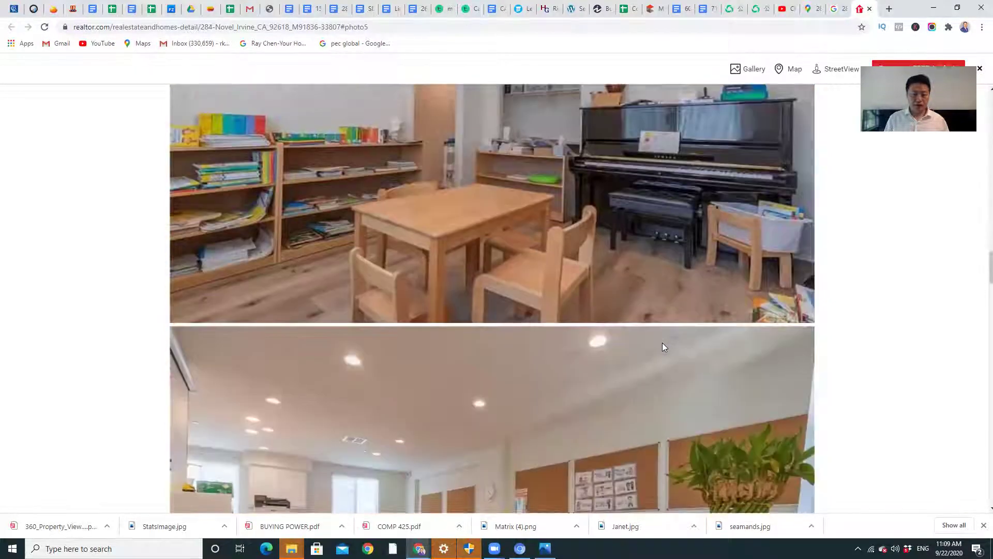
scroll(662, 342, "down", 3)
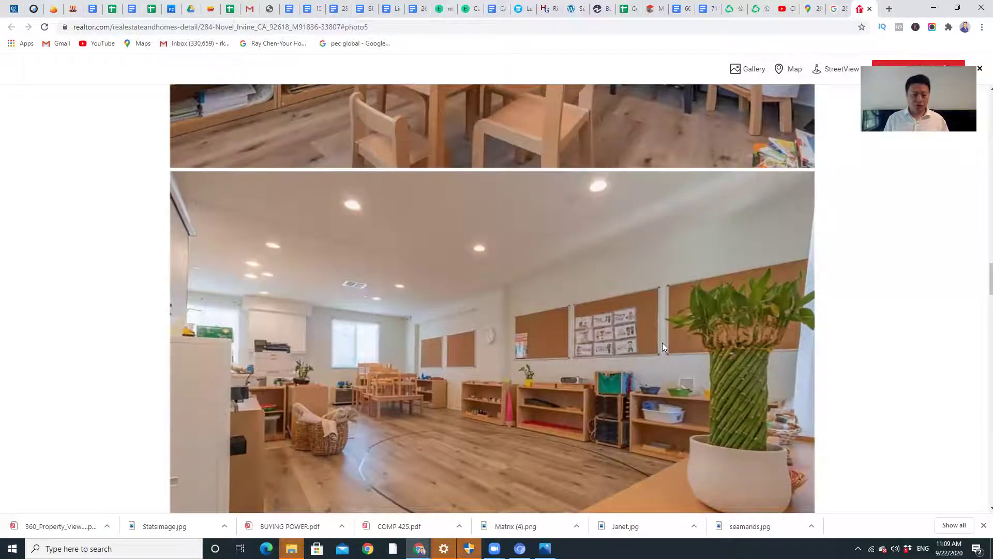
scroll(662, 342, "down", 3)
scroll(661, 342, "down", 2)
scroll(662, 343, "down", 4)
scroll(661, 342, "down", 3)
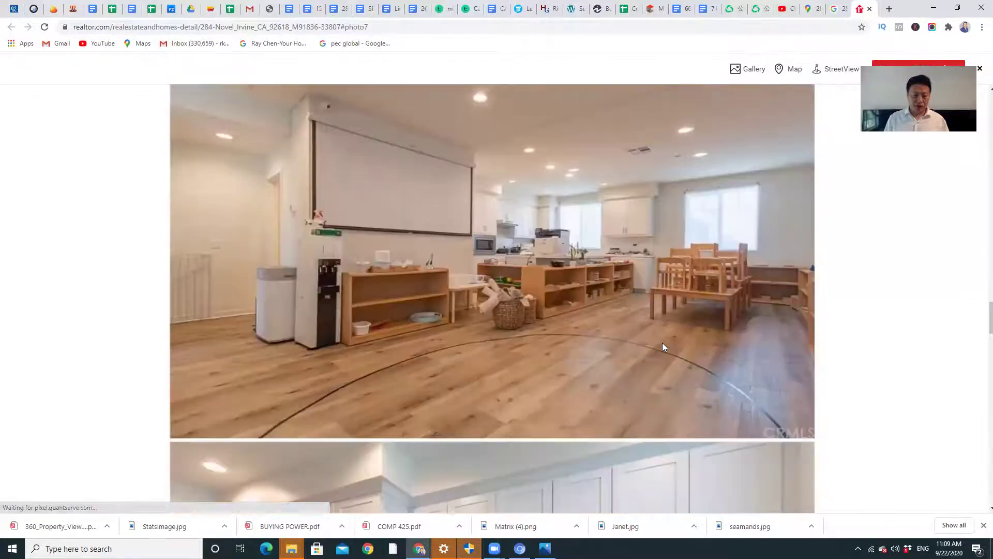
scroll(662, 343, "down", 2)
scroll(662, 343, "up", 3)
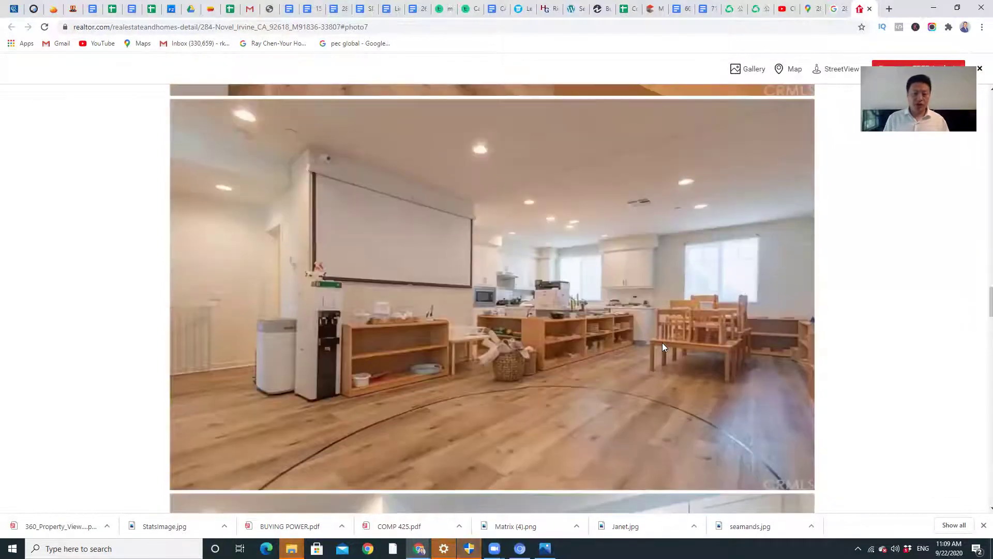
scroll(661, 342, "down", 3)
scroll(662, 343, "down", 3)
scroll(662, 342, "down", 2)
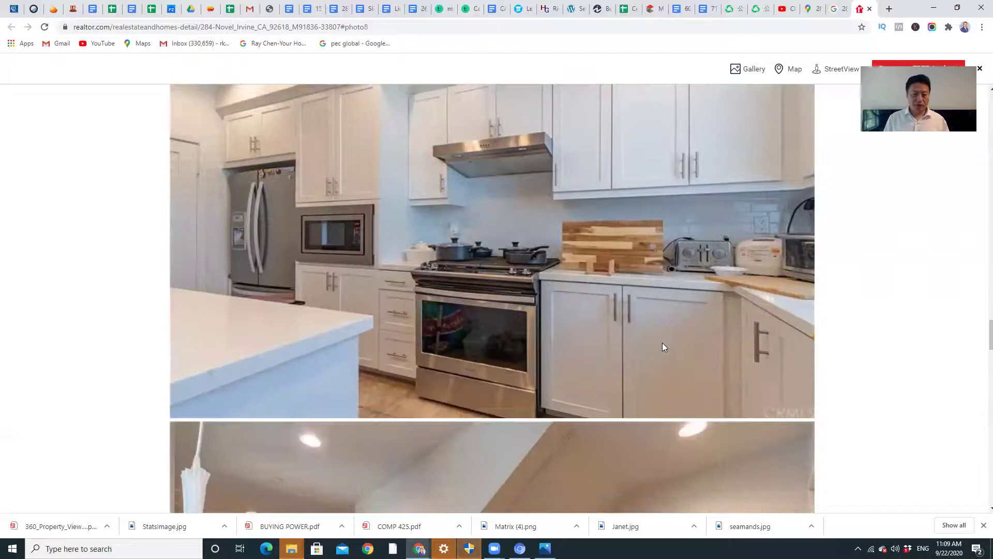
scroll(662, 342, "up", 2)
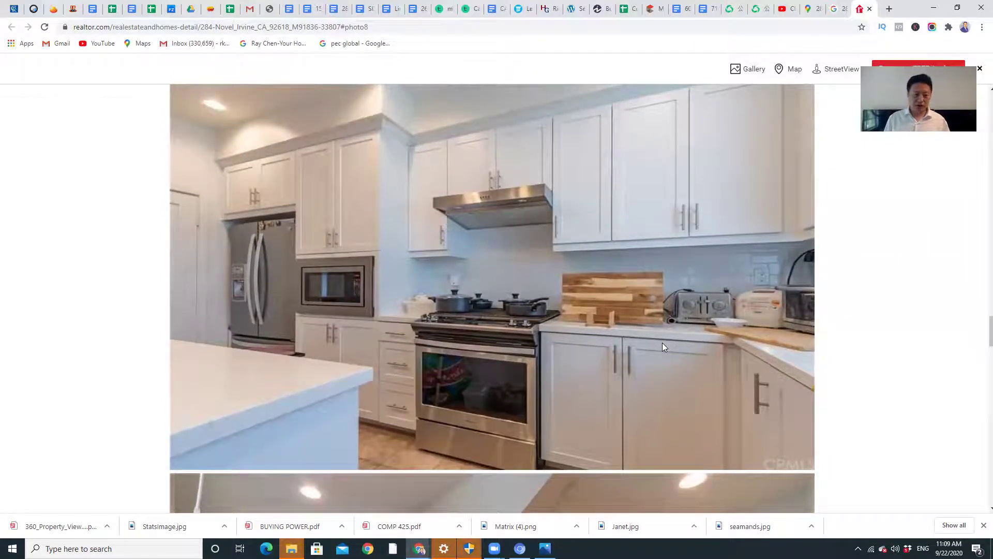
scroll(662, 342, "down", 3)
scroll(662, 343, "down", 3)
scroll(662, 342, "down", 3)
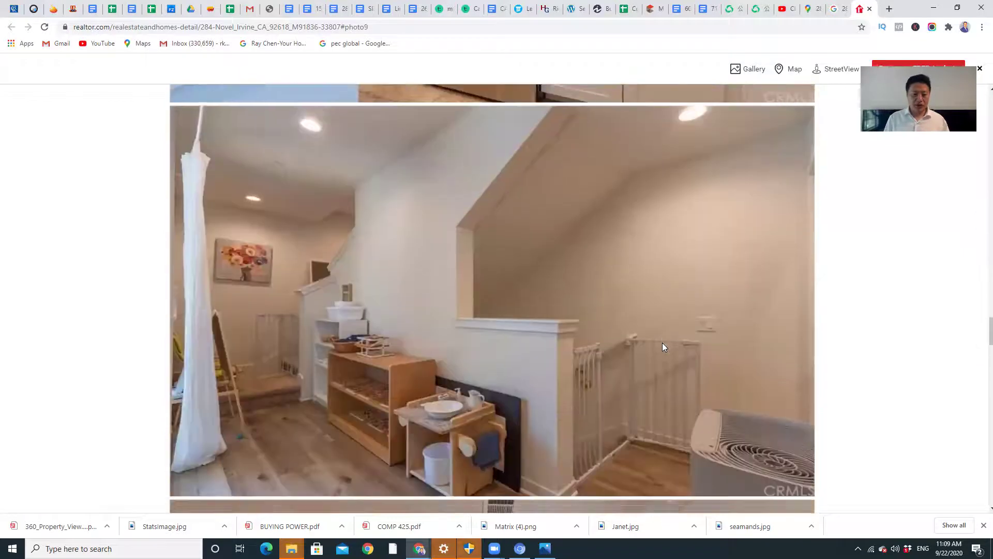
scroll(662, 343, "down", 3)
scroll(662, 342, "down", 2)
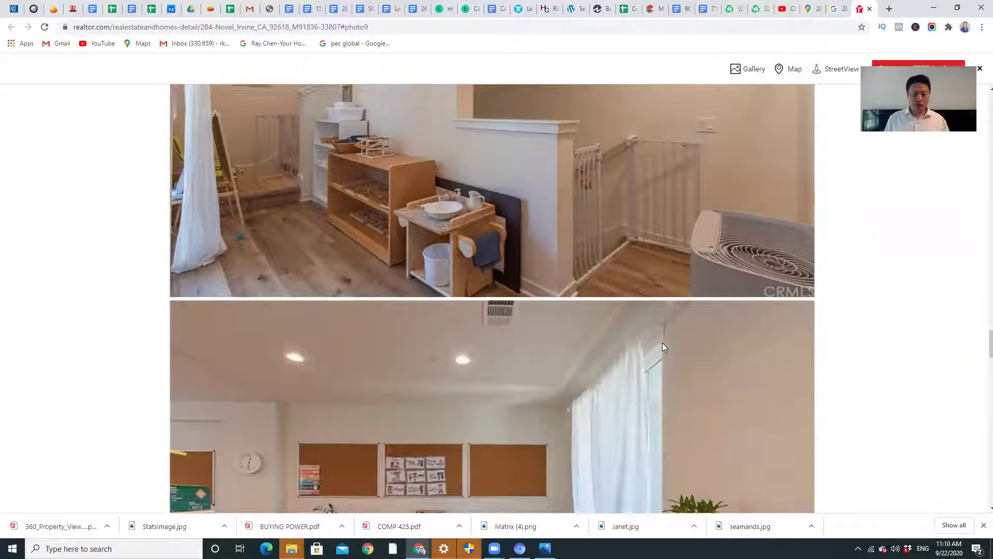
scroll(661, 341, "up", 3)
scroll(662, 343, "down", 3)
scroll(662, 342, "down", 3)
scroll(662, 343, "down", 3)
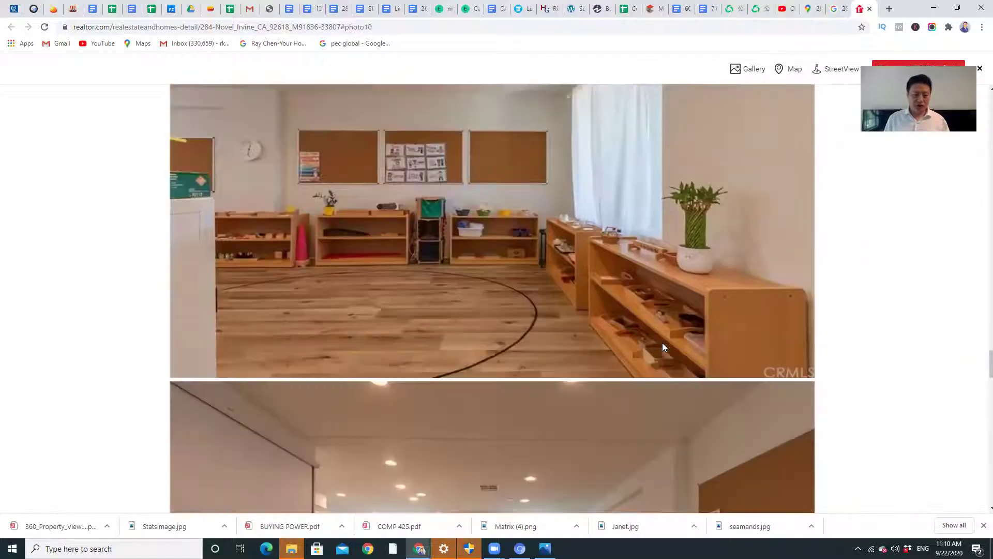
scroll(662, 342, "down", 3)
scroll(661, 343, "down", 3)
scroll(661, 342, "down", 3)
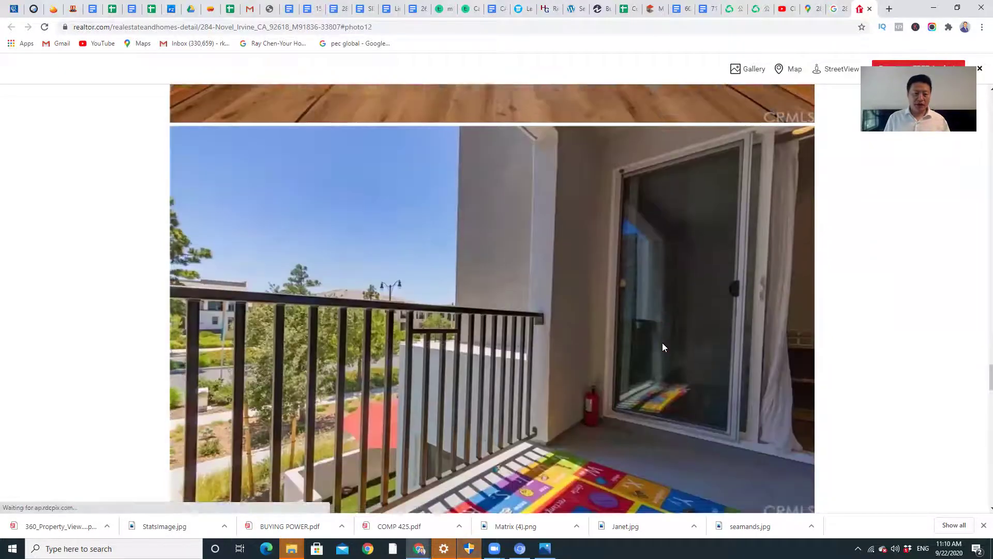
scroll(662, 341, "down", 3)
scroll(662, 342, "down", 3)
scroll(662, 342, "down", 3)
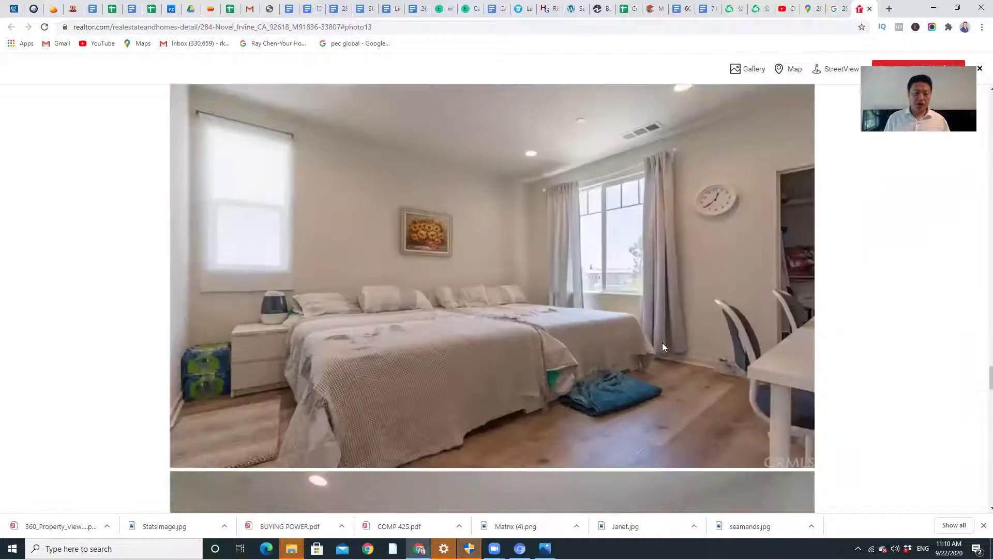
scroll(662, 342, "down", 3)
scroll(662, 342, "down", 2)
scroll(662, 342, "down", 2)
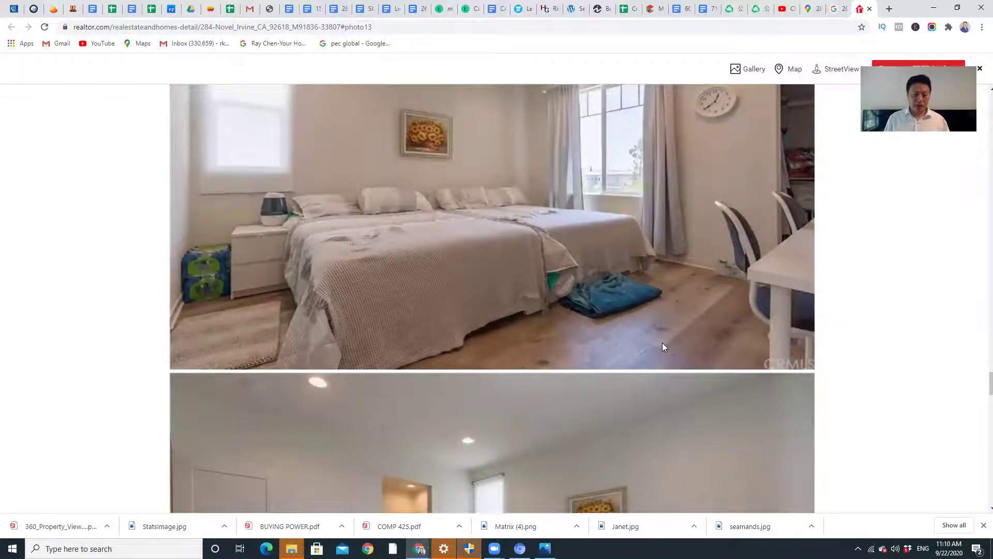
scroll(662, 342, "down", 3)
scroll(662, 342, "down", 3)
scroll(662, 342, "down", 3)
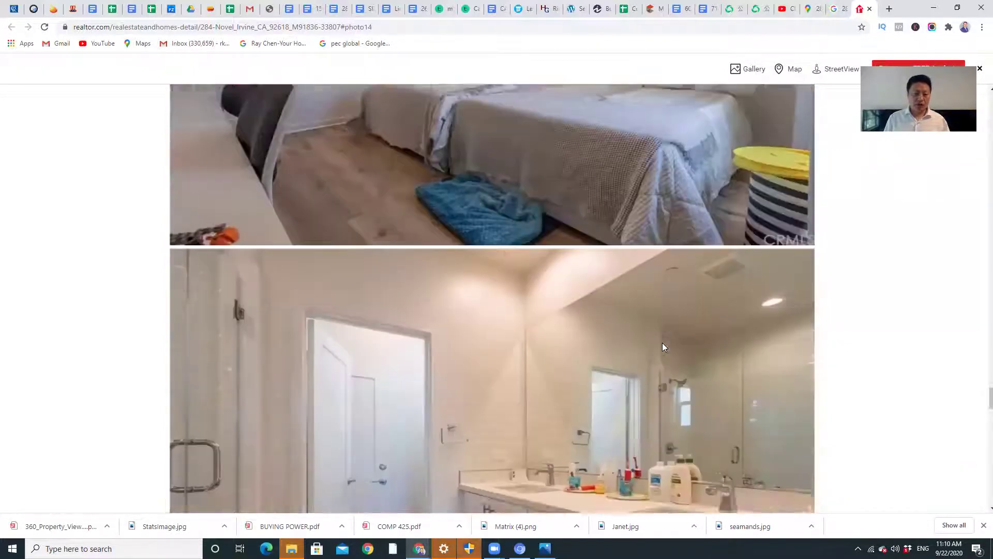
scroll(662, 342, "down", 3)
scroll(661, 342, "down", 3)
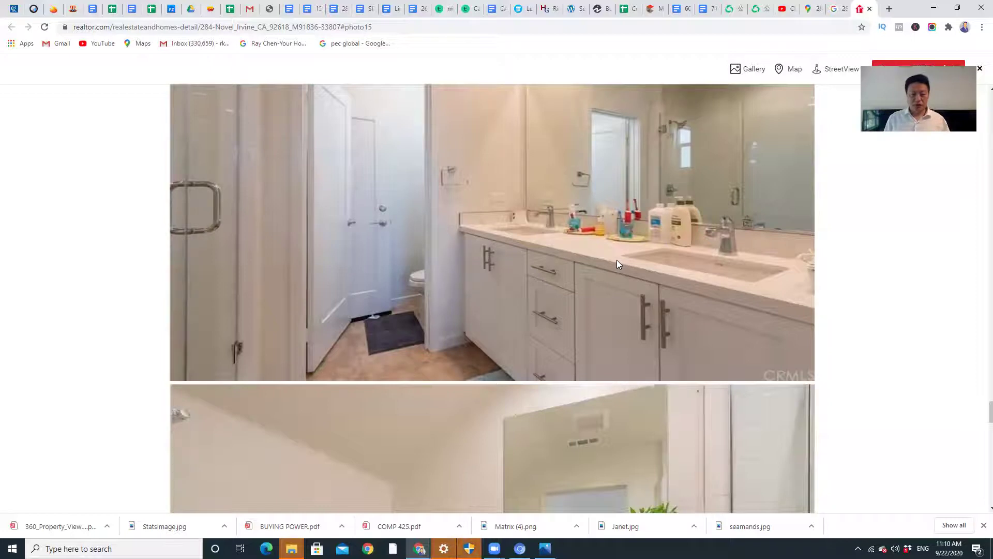
scroll(616, 260, "down", 3)
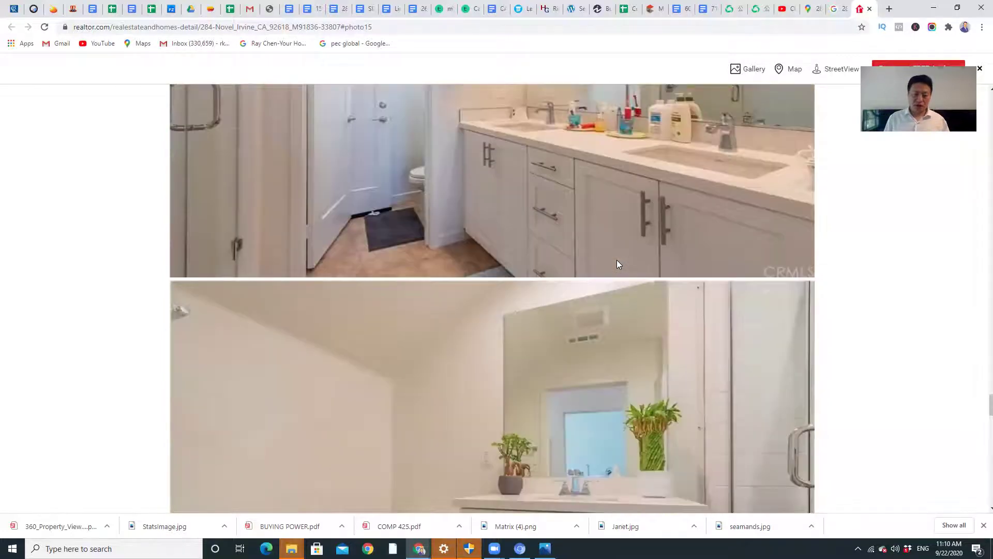
scroll(617, 260, "down", 3)
scroll(618, 260, "down", 3)
scroll(617, 260, "down", 3)
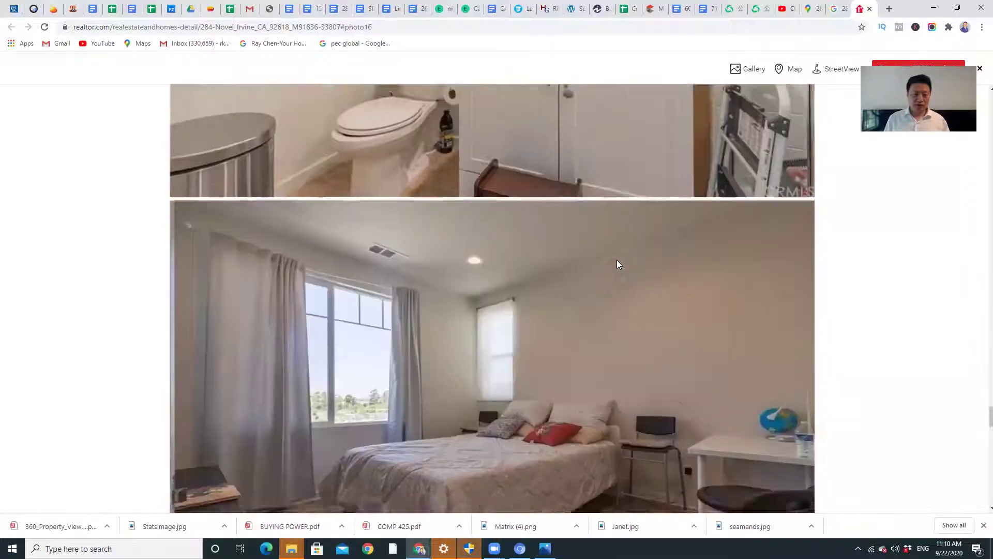
scroll(617, 260, "down", 3)
scroll(617, 260, "down", 3)
scroll(617, 260, "down", 3)
scroll(617, 261, "down", 3)
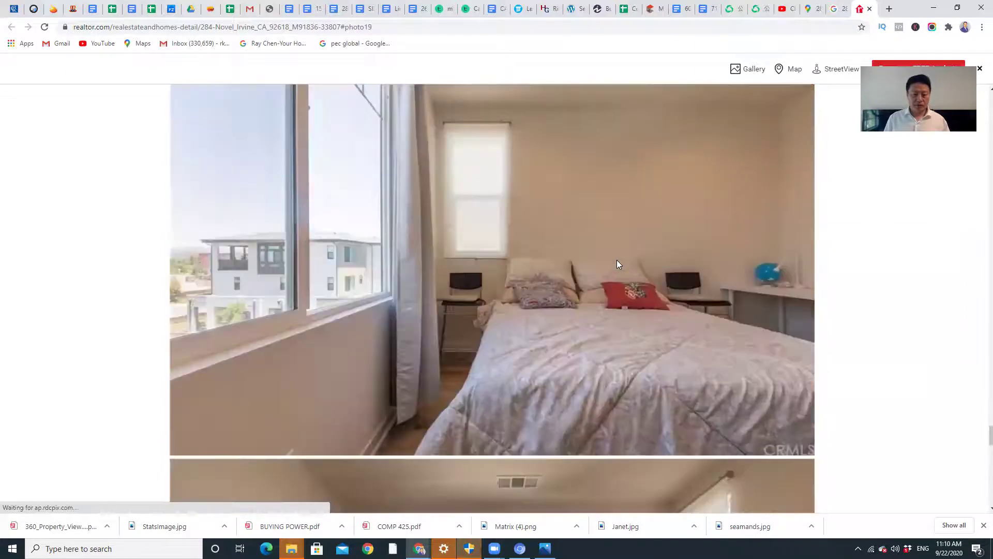
scroll(617, 261, "down", 3)
scroll(617, 260, "down", 3)
scroll(617, 260, "down", 3)
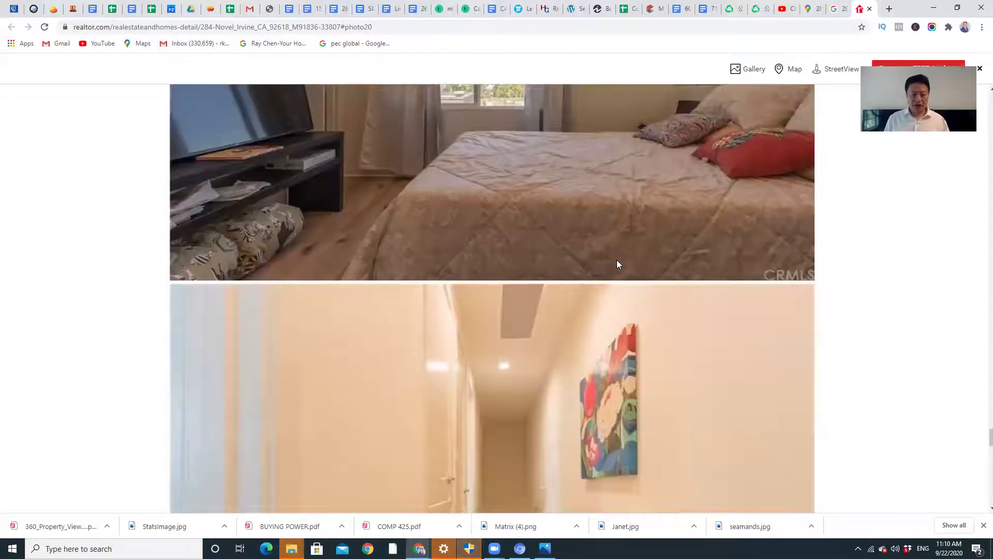
scroll(617, 260, "down", 3)
scroll(617, 261, "down", 3)
scroll(617, 260, "down", 3)
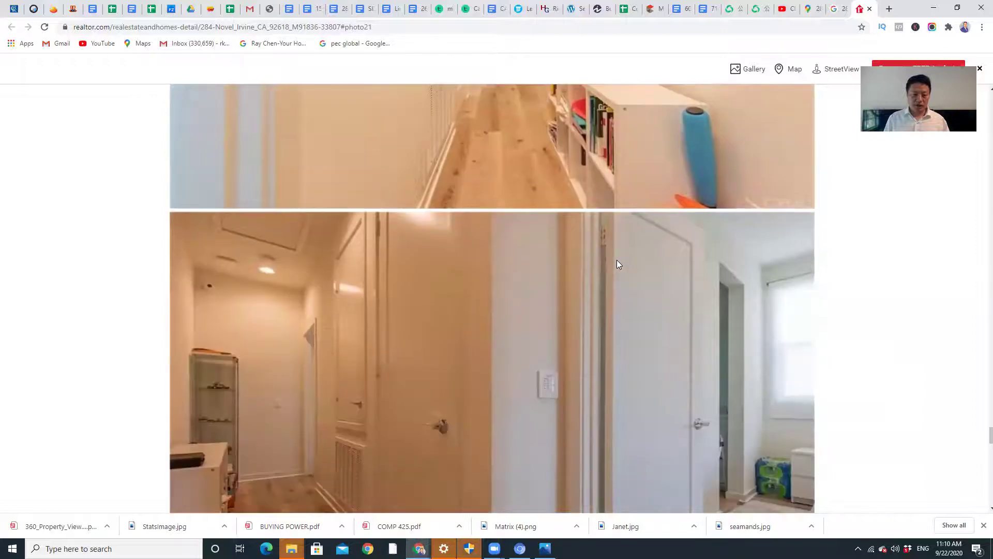
scroll(617, 261, "down", 3)
scroll(617, 259, "down", 3)
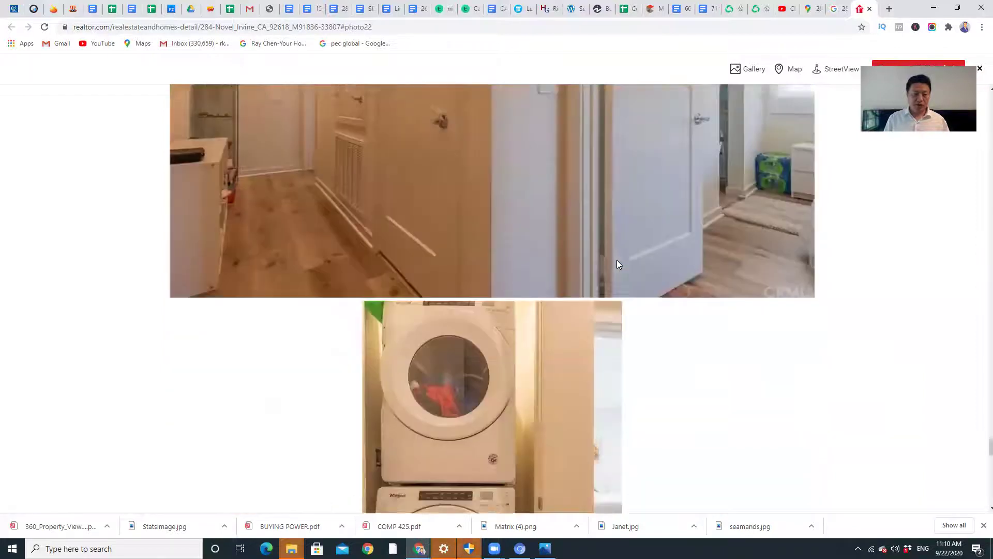
scroll(616, 260, "down", 3)
scroll(501, 258, "down", 3)
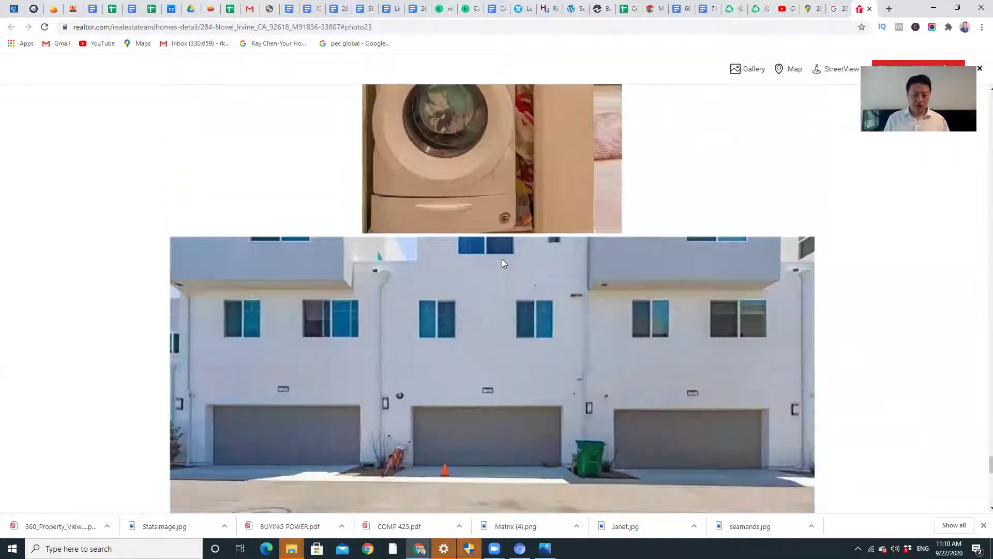
scroll(503, 258, "down", 3)
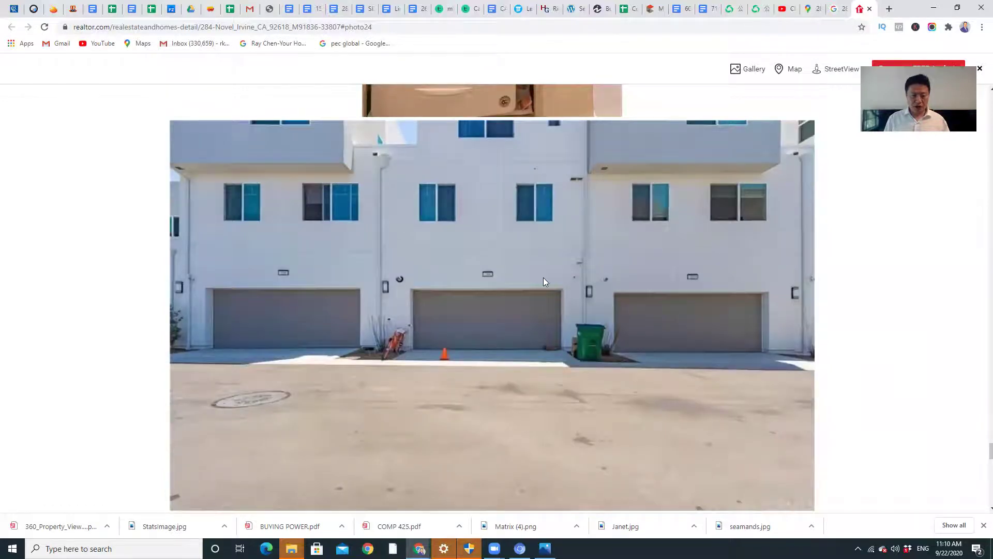
scroll(543, 277, "down", 3)
scroll(634, 232, "down", 4)
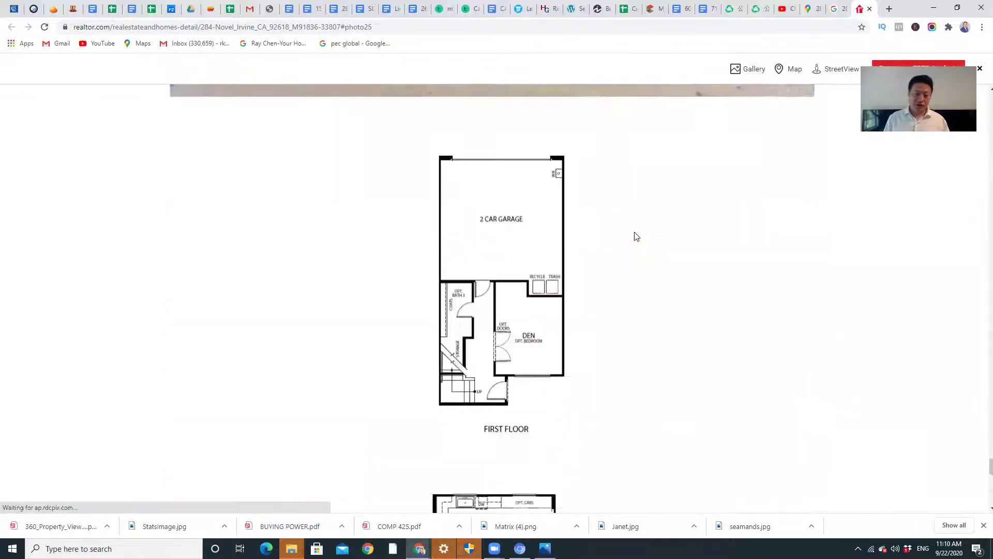
scroll(634, 232, "down", 2)
scroll(634, 231, "up", 3)
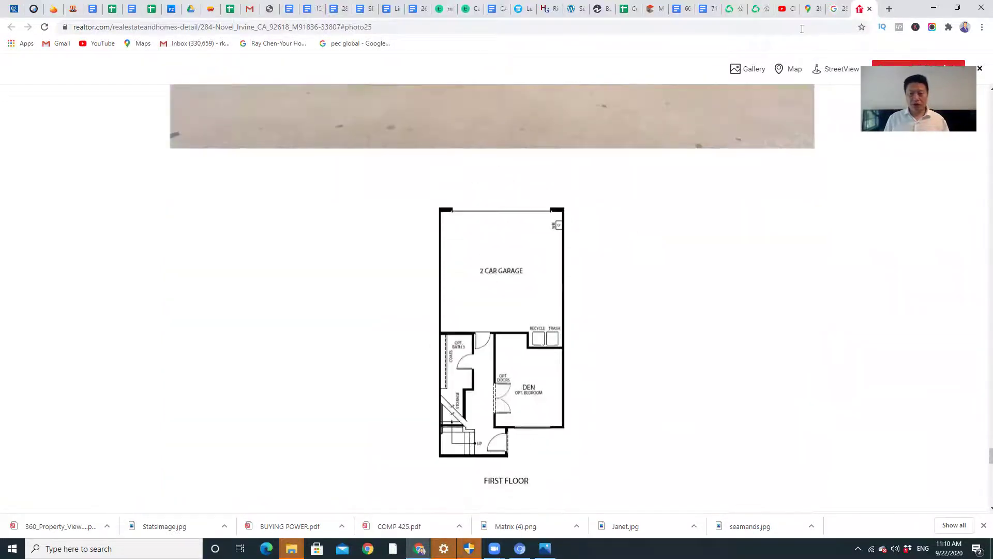
- Return to the 284 Novel search results and open its map in Google Maps
left_click(833, 10)
scroll(622, 202, "up", 3)
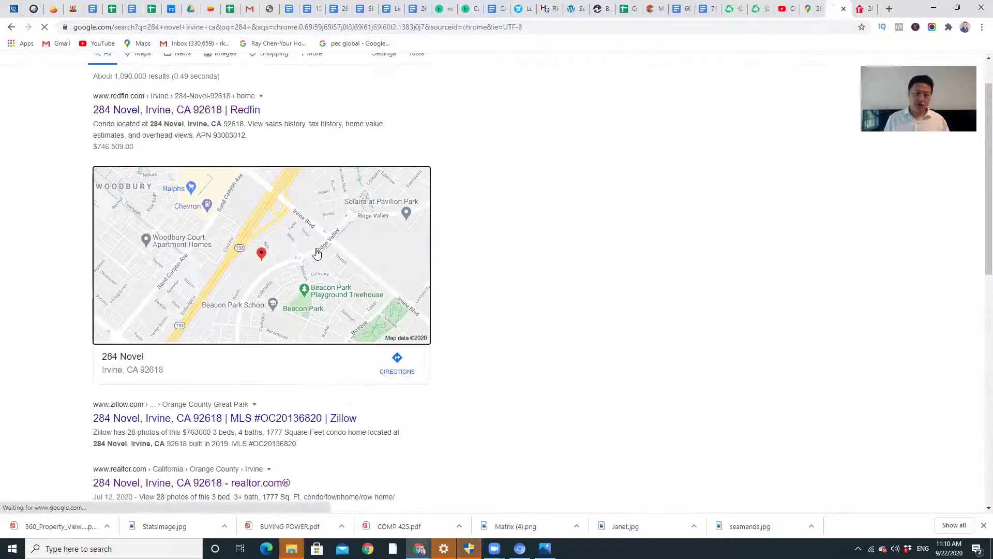
left_click(318, 254)
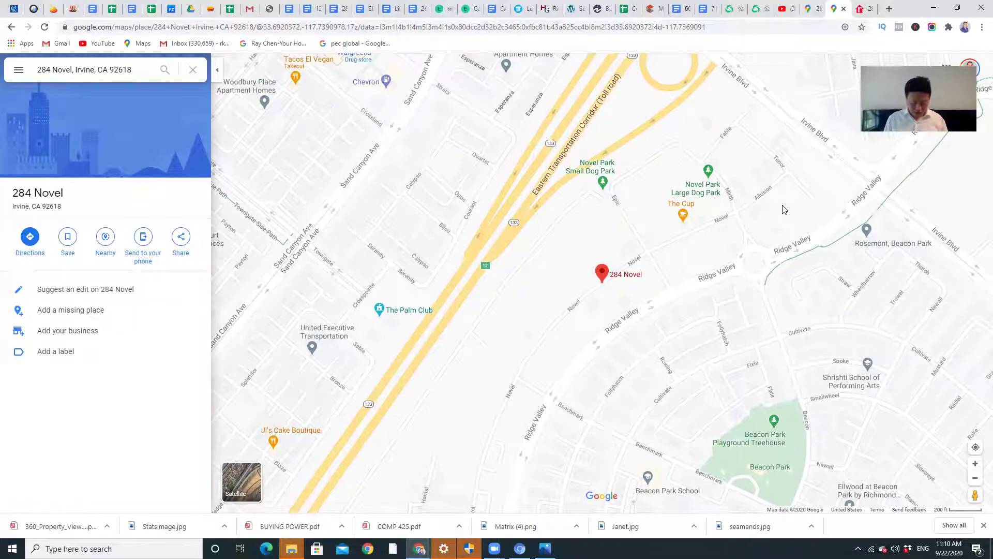
scroll(749, 204, "up", 1)
scroll(749, 204, "down", 1)
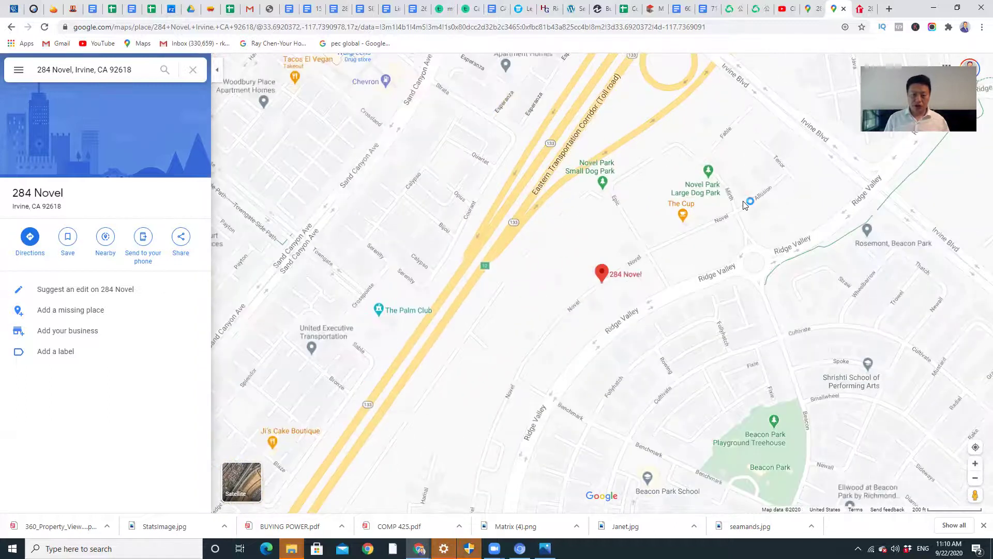
scroll(743, 204, "down", 2)
scroll(683, 156, "down", 1)
- Pan the map toward Woodbury Town Center, then recentre it on the 284 Novel pin
left_click_drag(680, 129, 637, 246)
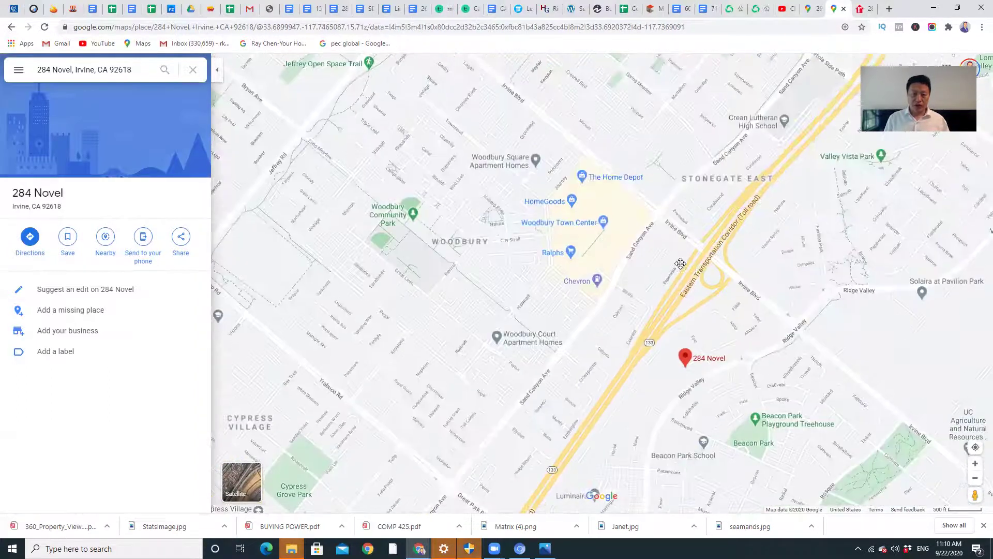
scroll(590, 198, "up", 1)
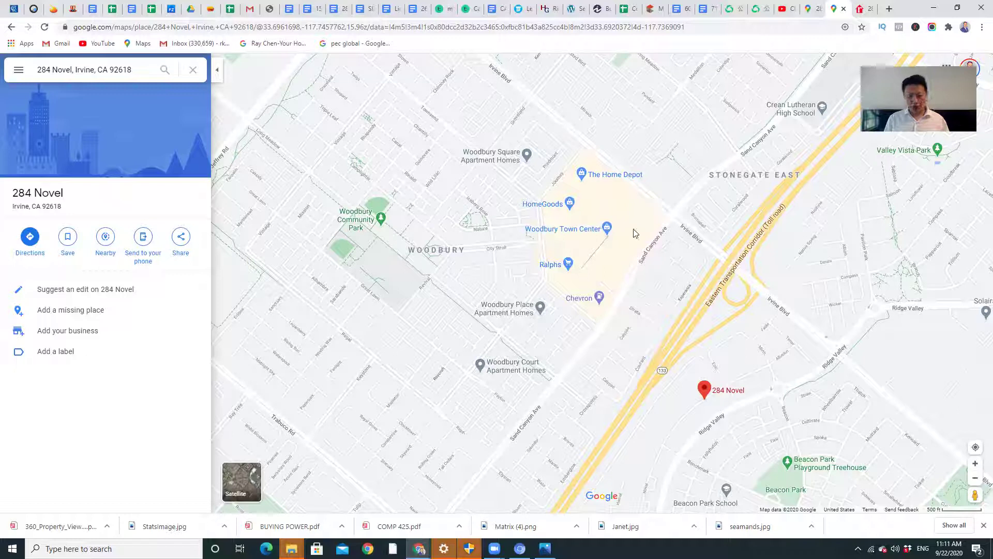
scroll(633, 233, "up", 3)
scroll(633, 232, "up", 3)
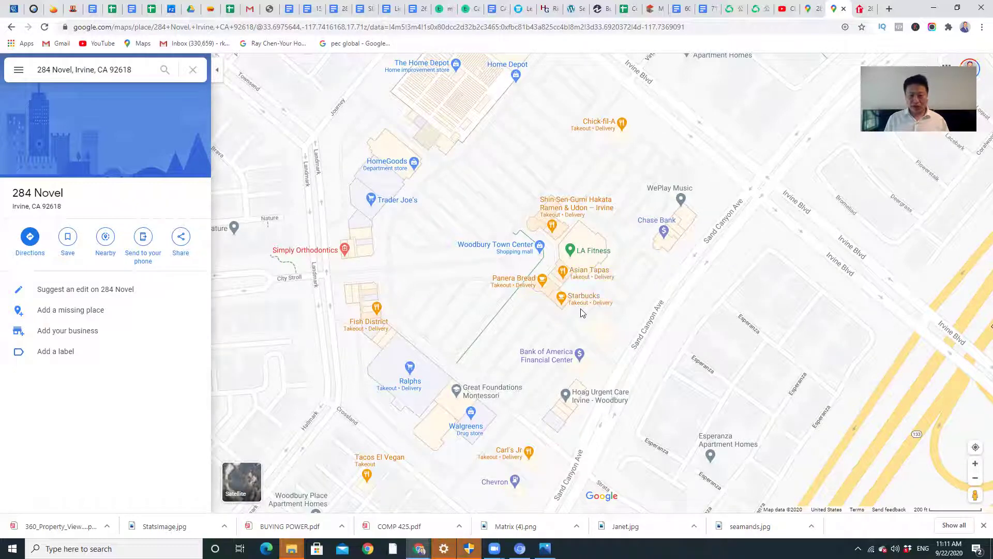
scroll(708, 297, "down", 3)
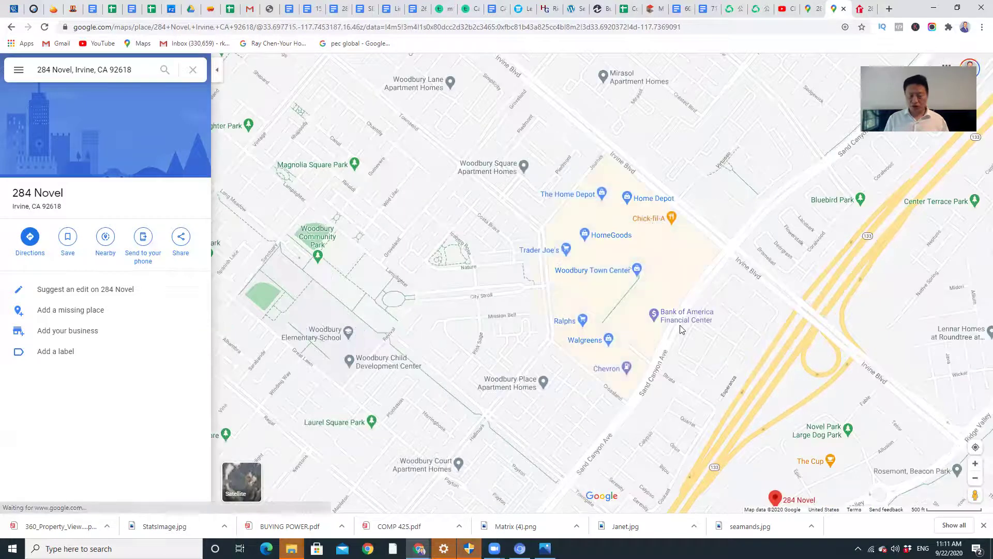
left_click_drag(675, 272, 651, 141)
scroll(738, 188, "down", 2)
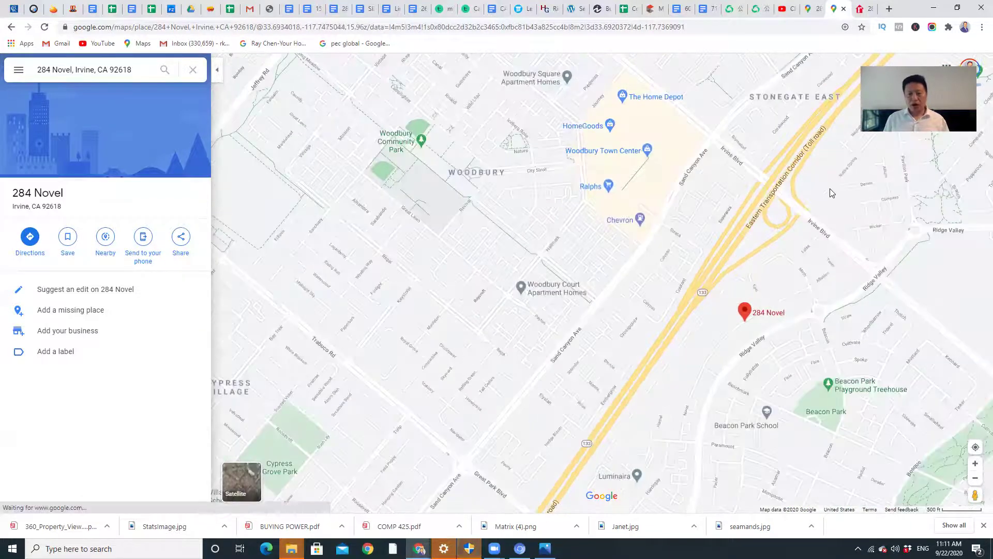
left_click_drag(859, 201, 759, 192)
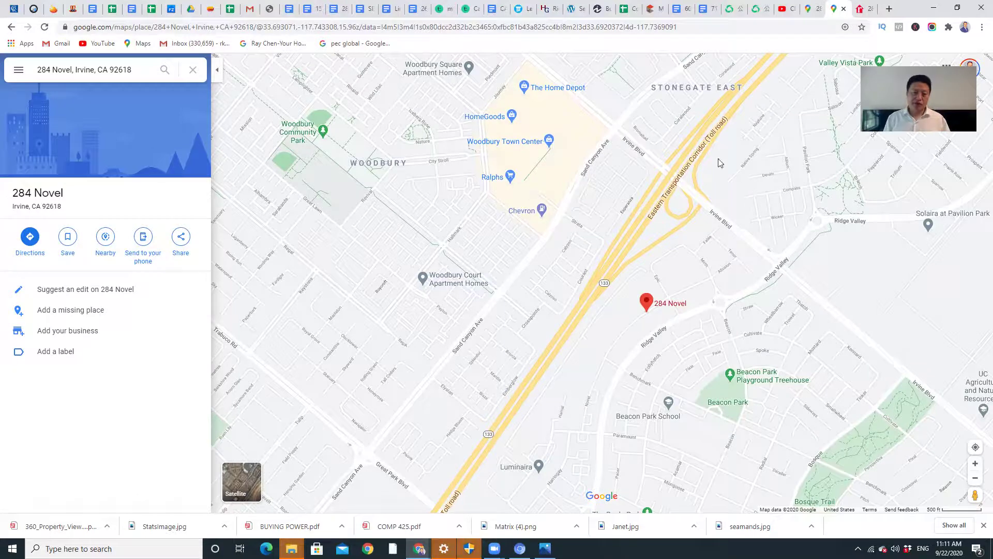
scroll(717, 159, "down", 1)
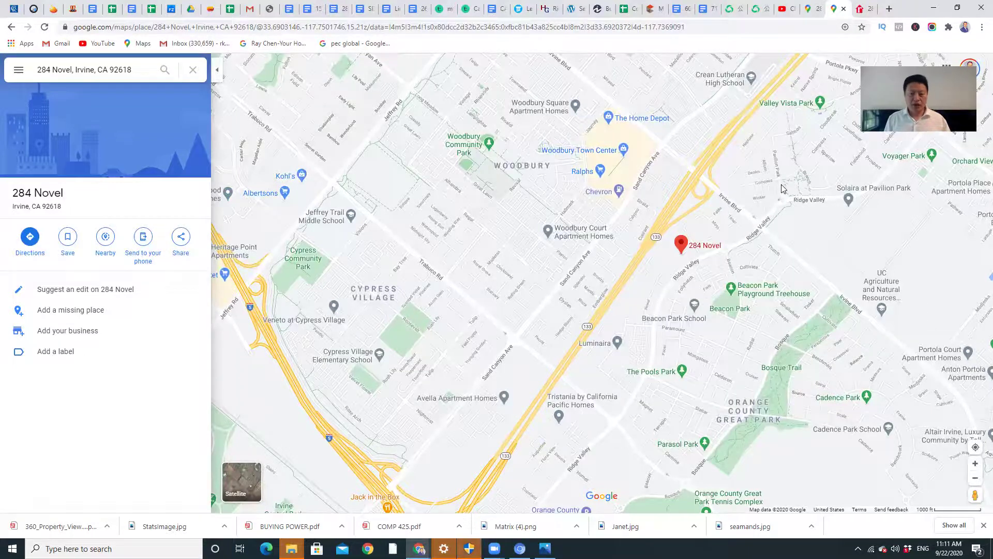
scroll(783, 188, "down", 2)
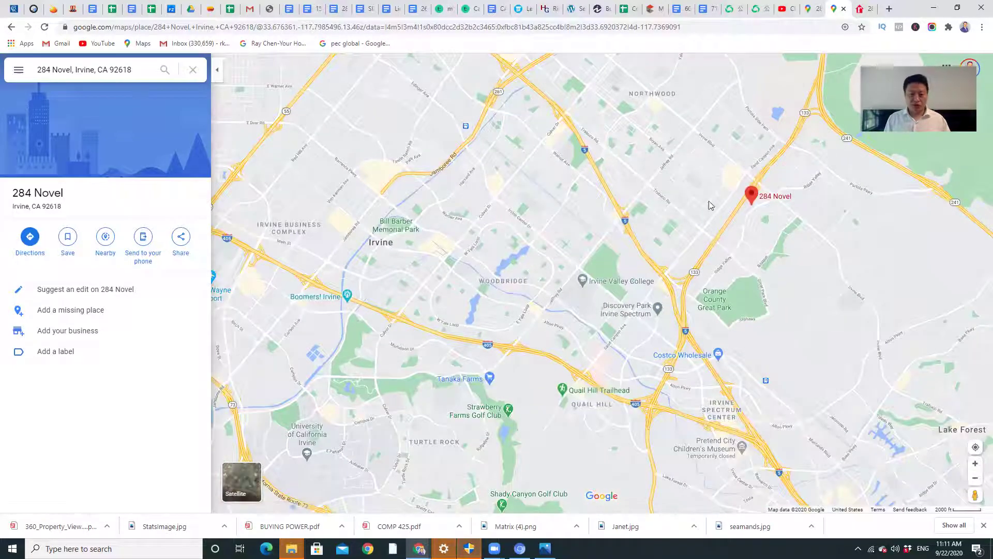
scroll(648, 257, "down", 1)
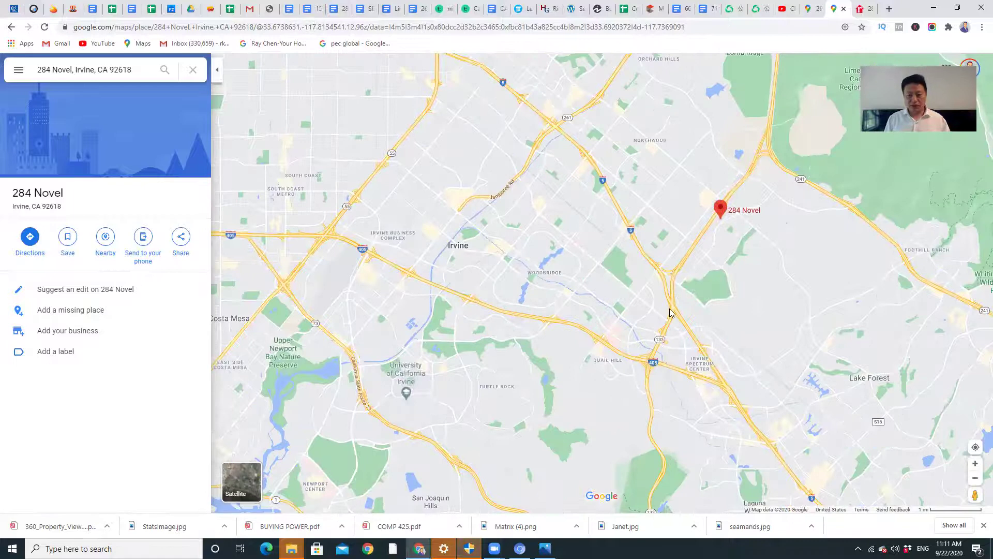
scroll(671, 313, "up", 1)
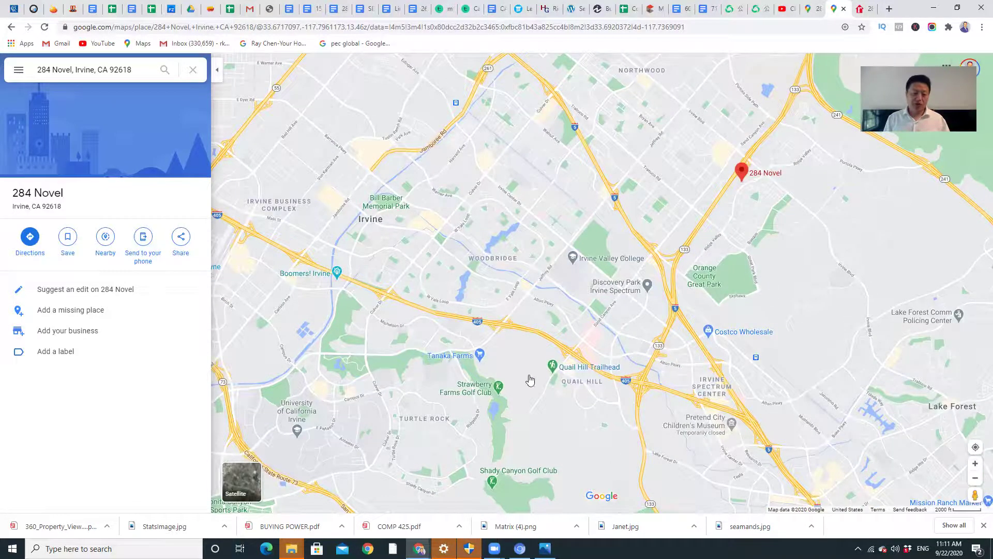
scroll(711, 314, "down", 2)
scroll(711, 314, "down", 2)
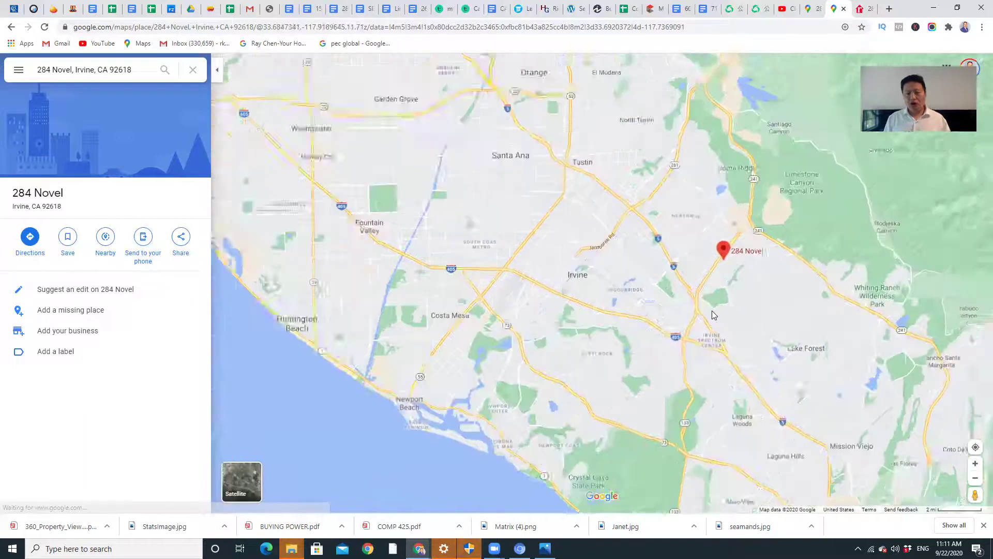
scroll(711, 314, "up", 1)
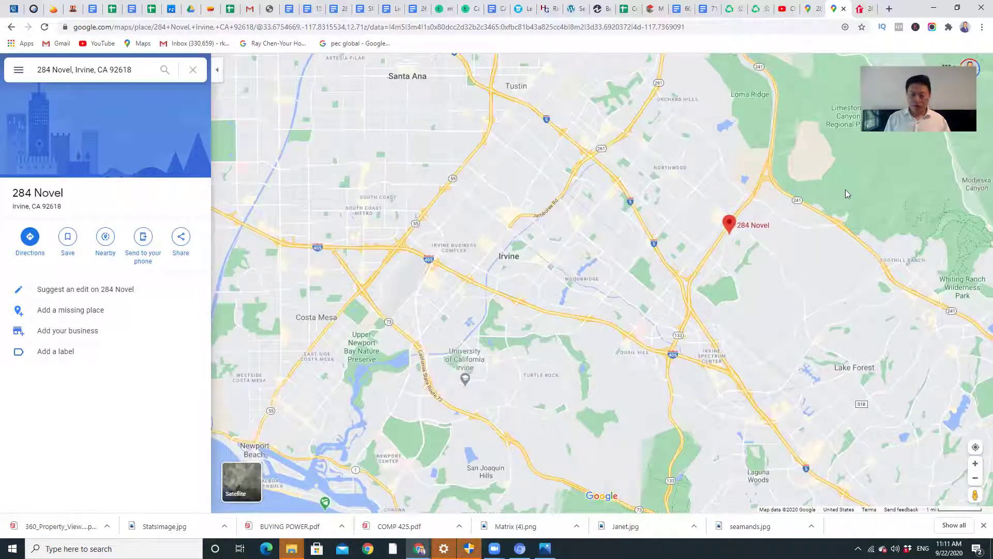